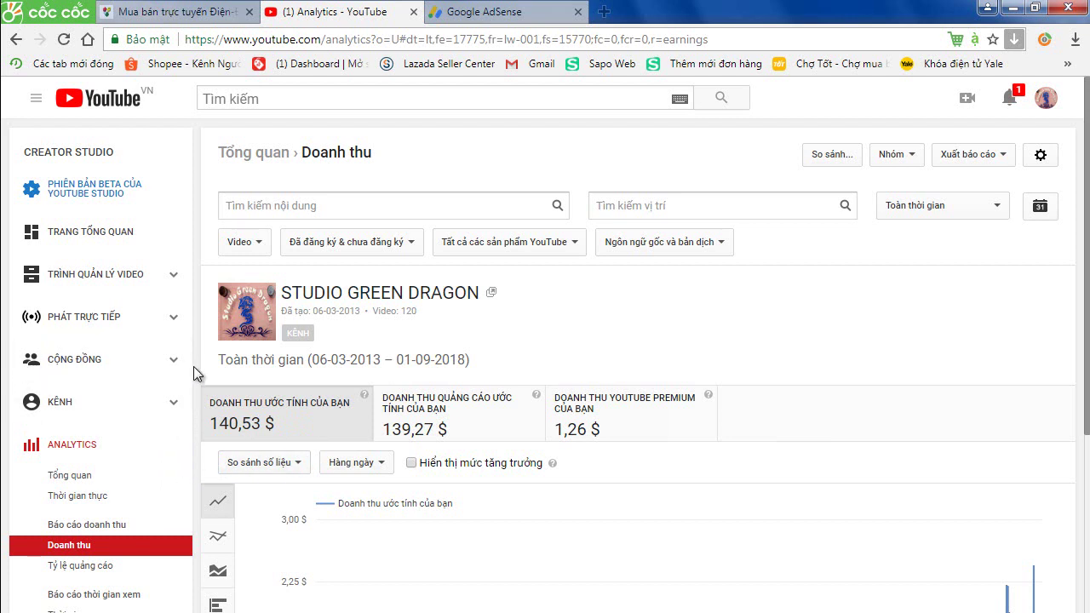
Search the web for "adsense" in a new tab, view the Google AdSense start page and close it again
key(ctrl+Tab)
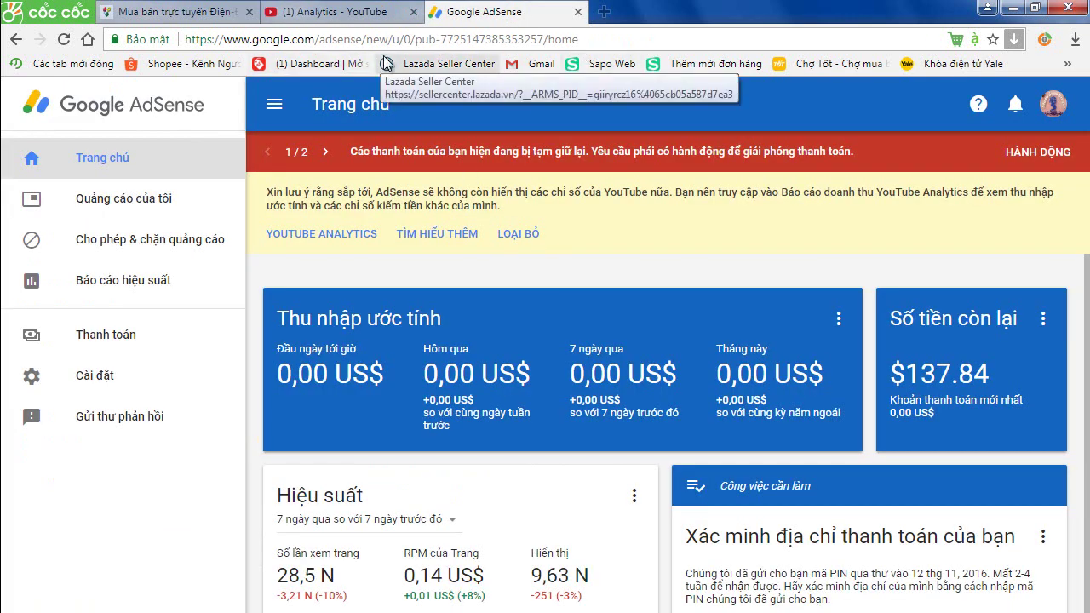
click(605, 11)
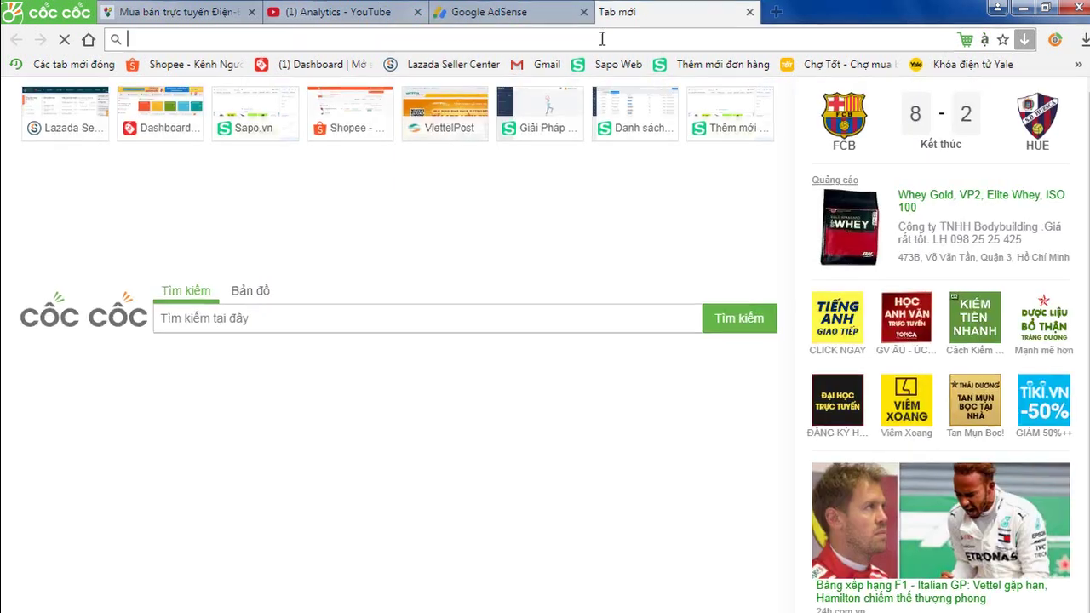
text(ad)
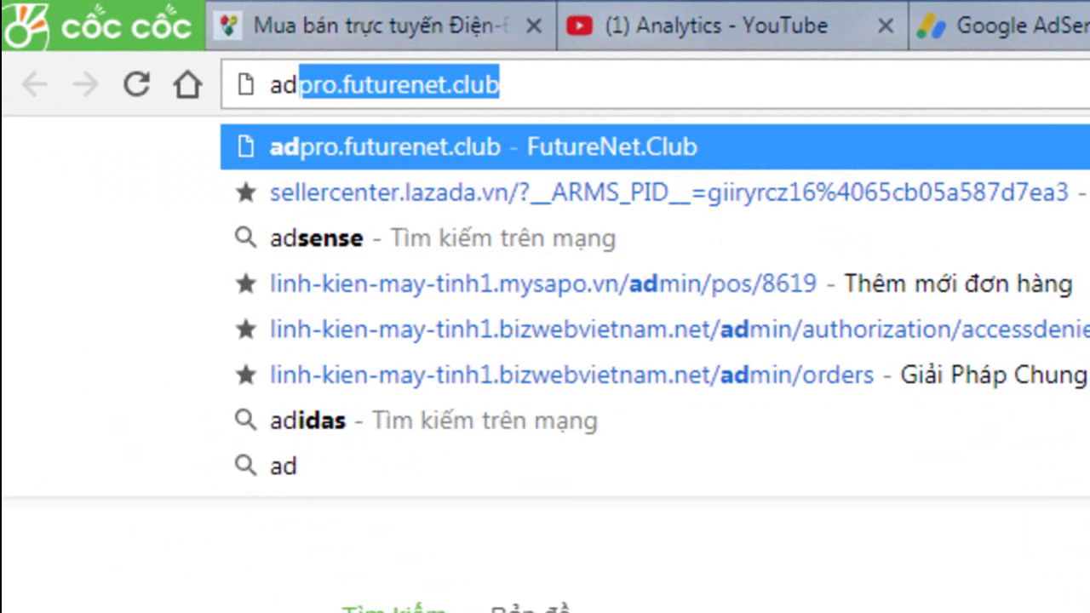
text(s)
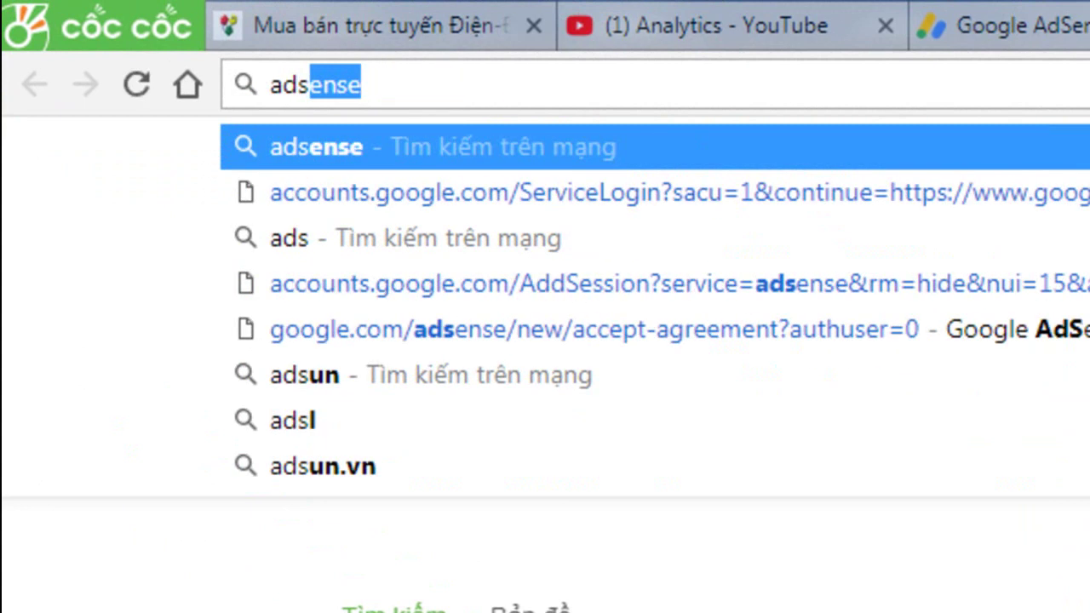
text(en)
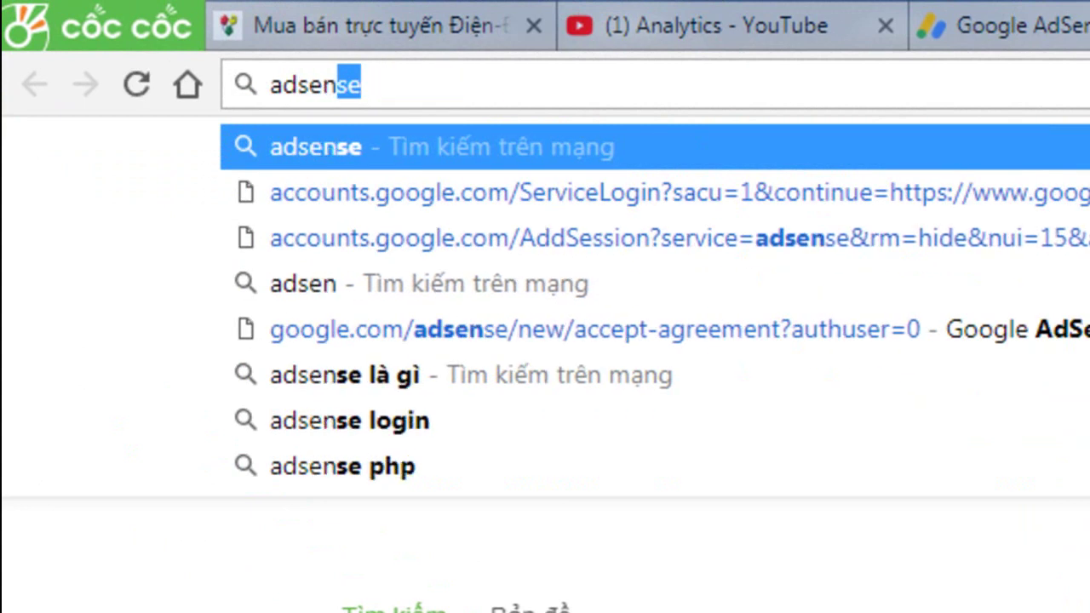
text(se)
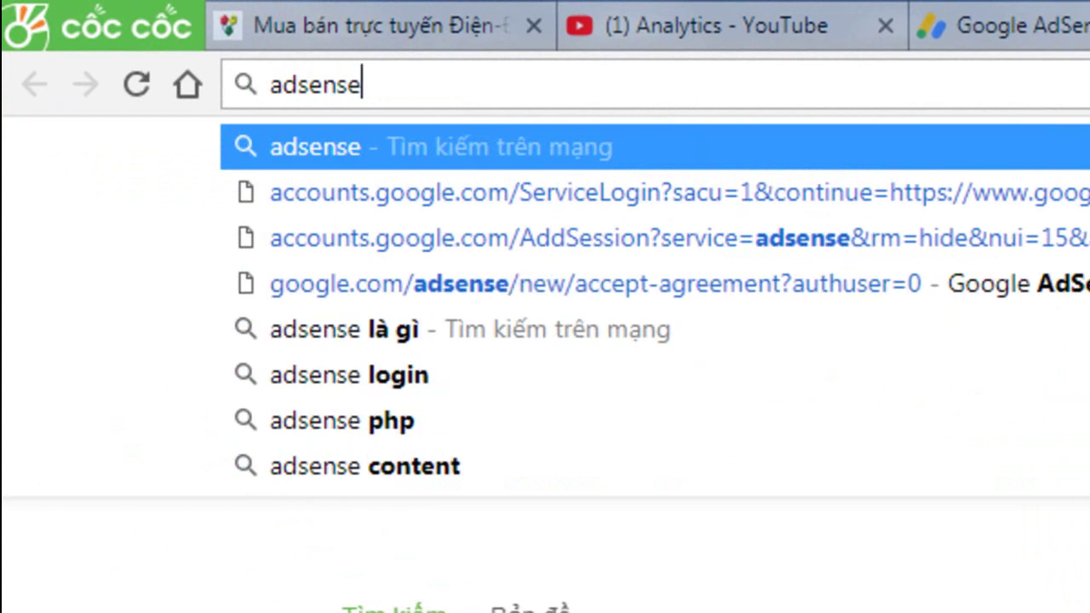
key(Return)
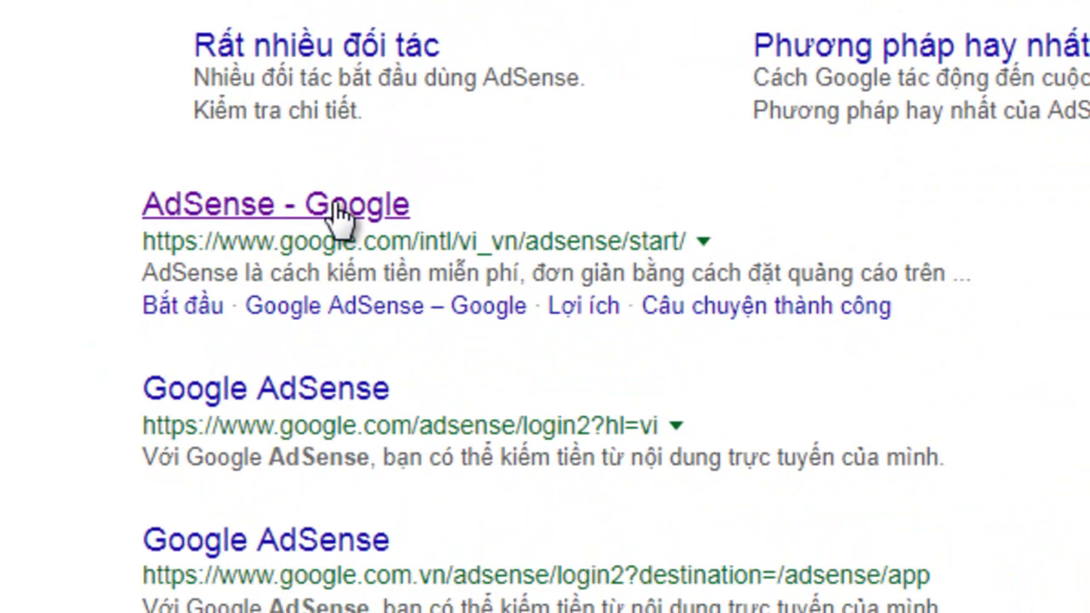
click(334, 205)
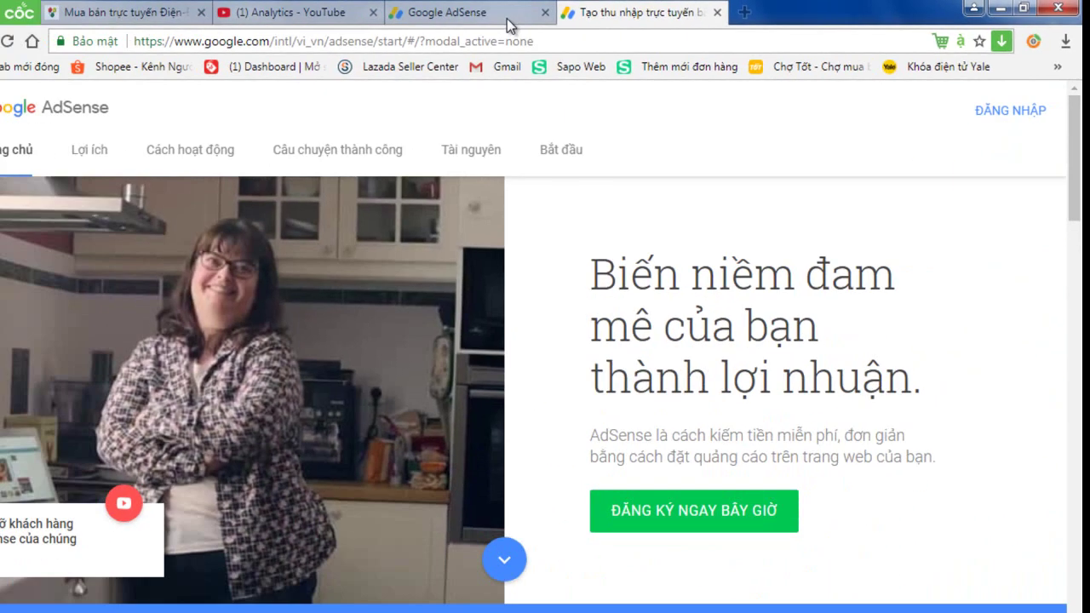
click(509, 25)
middle_click(667, 26)
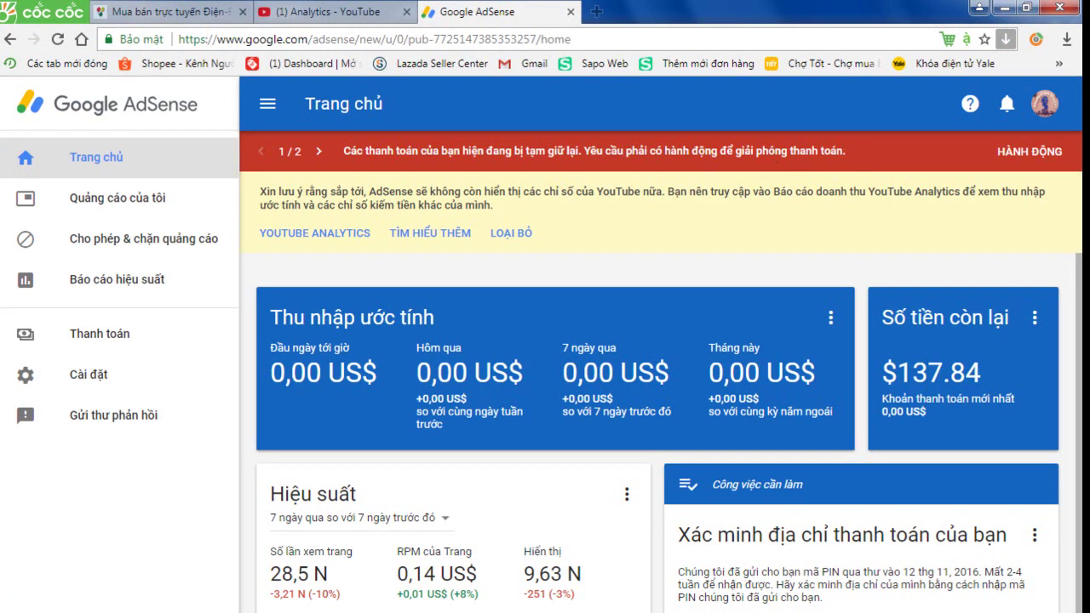
Act on the held-payments alert by starting a new payment method with the Western Union account option
click(1028, 151)
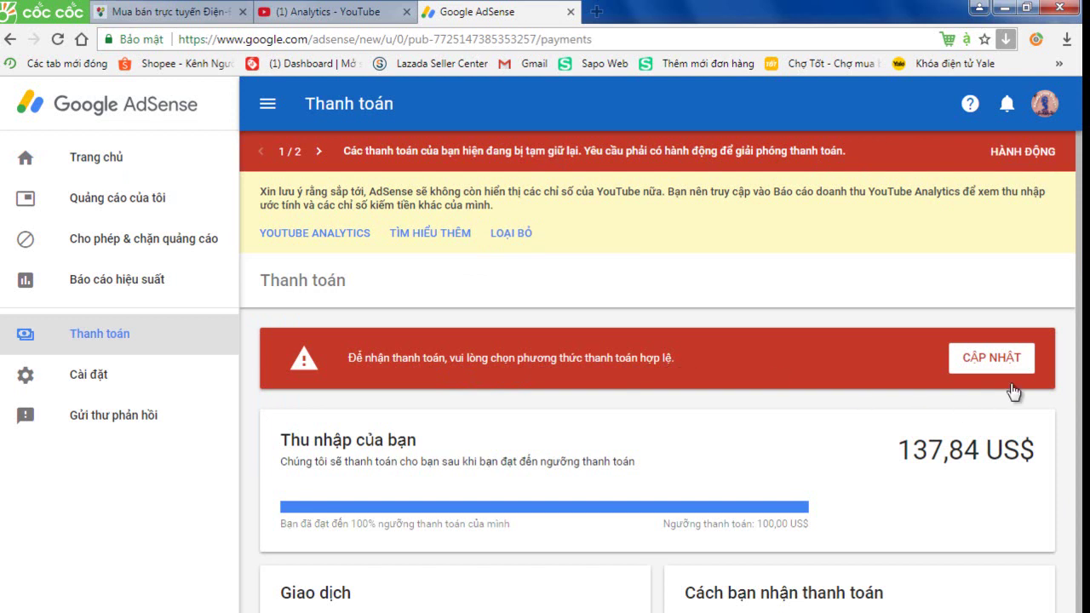
click(995, 362)
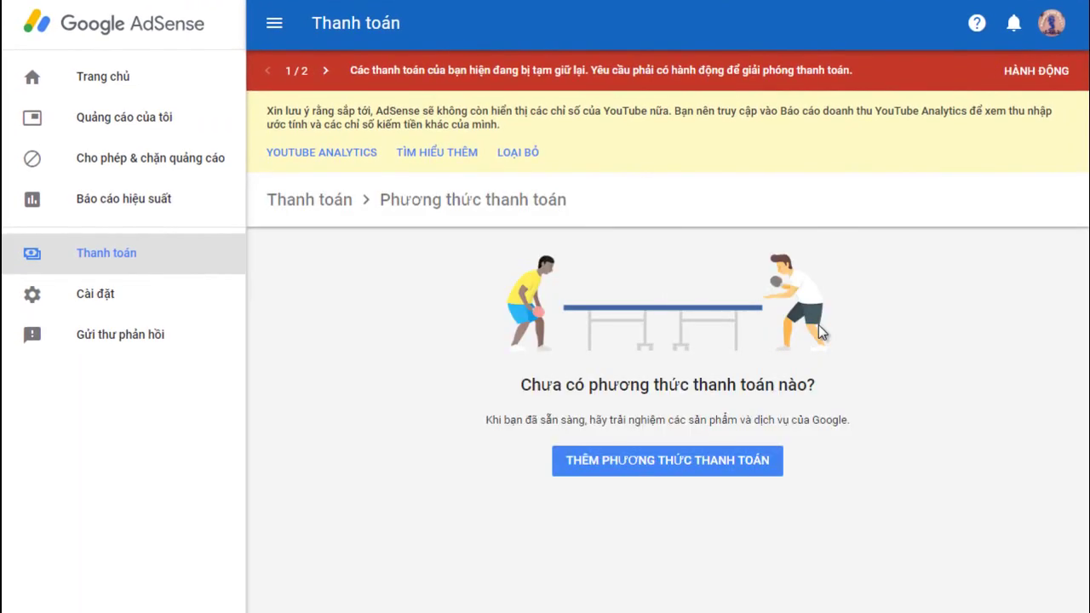
click(631, 463)
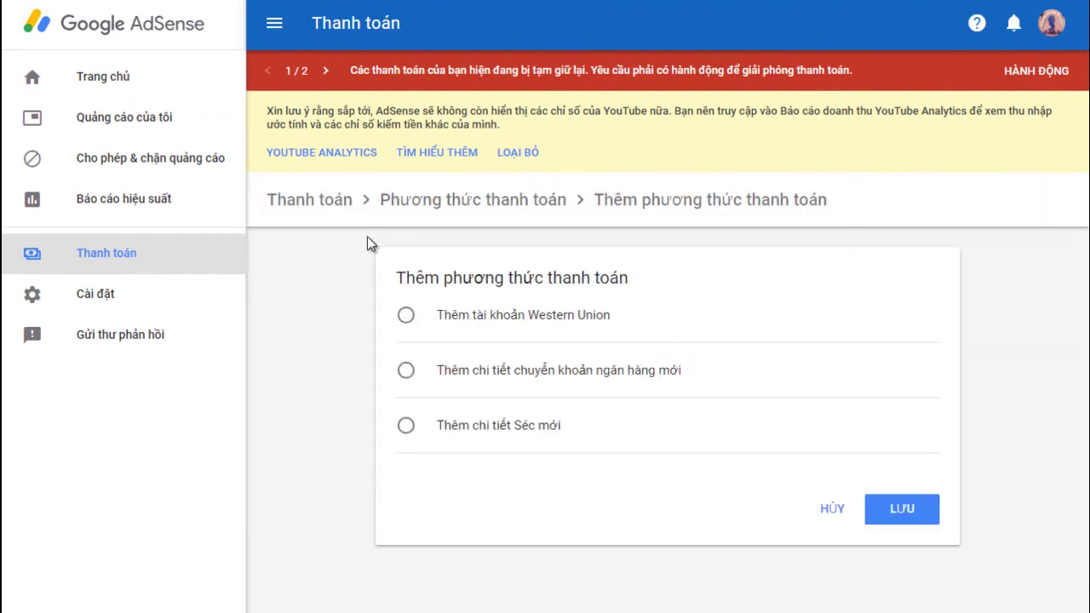
click(512, 368)
click(406, 316)
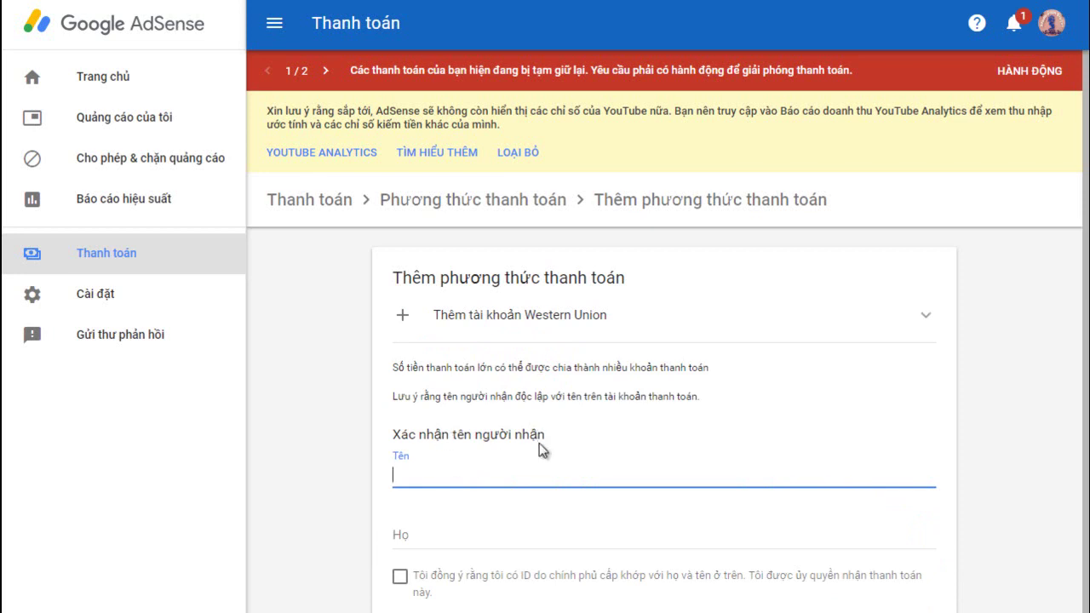
Fill in the recipient's given and family names, accept the government-ID match statement and save the Western Union account
text(Doan)
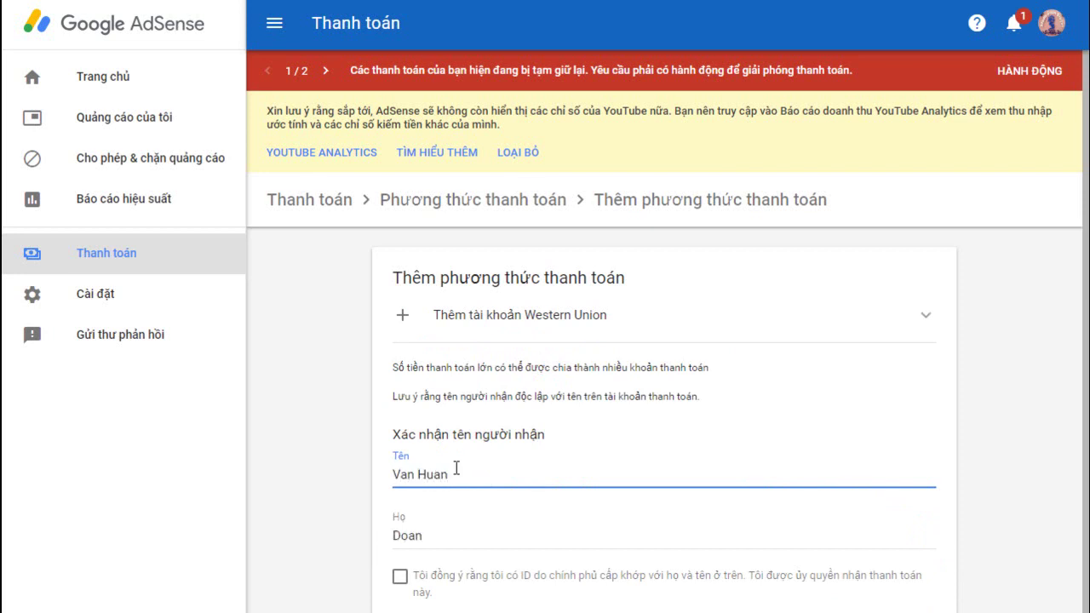
drag(420, 476, 351, 475)
key(BackSpace)
click(436, 530)
scroll(439, 530, down, 2)
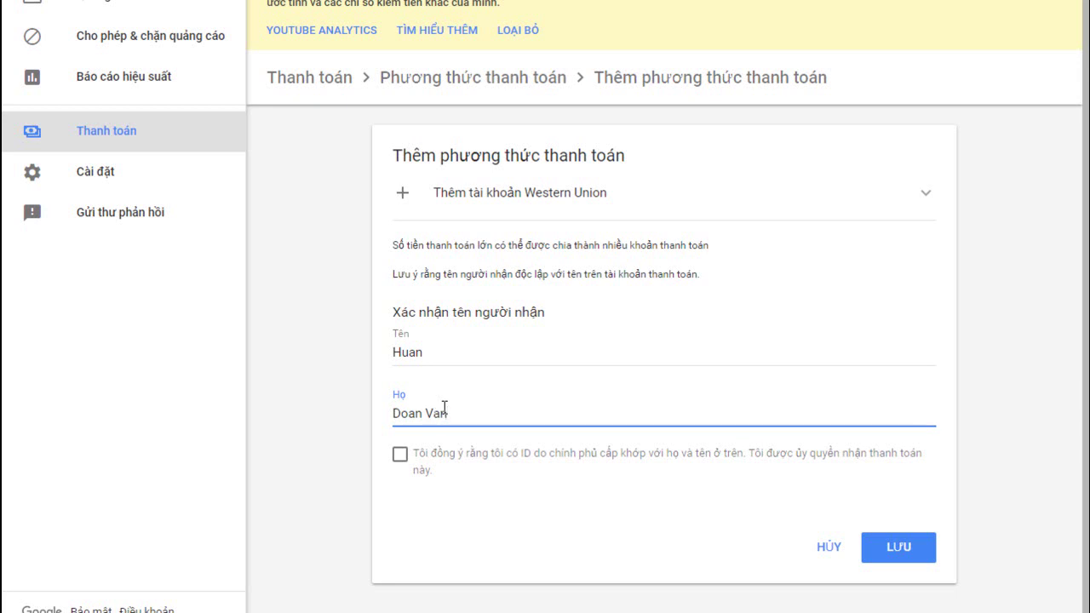
click(401, 456)
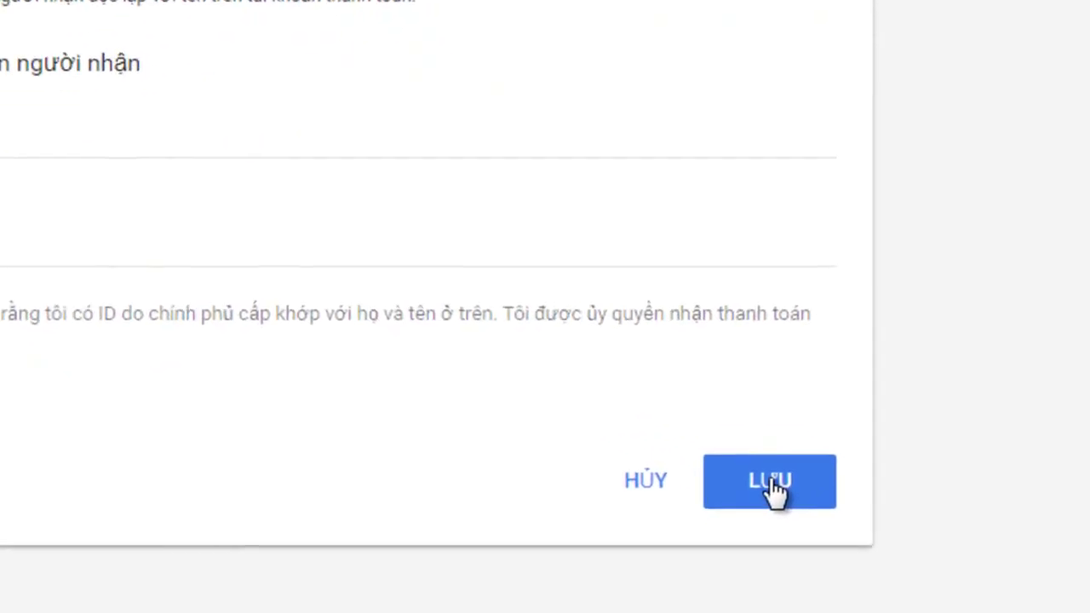
click(899, 550)
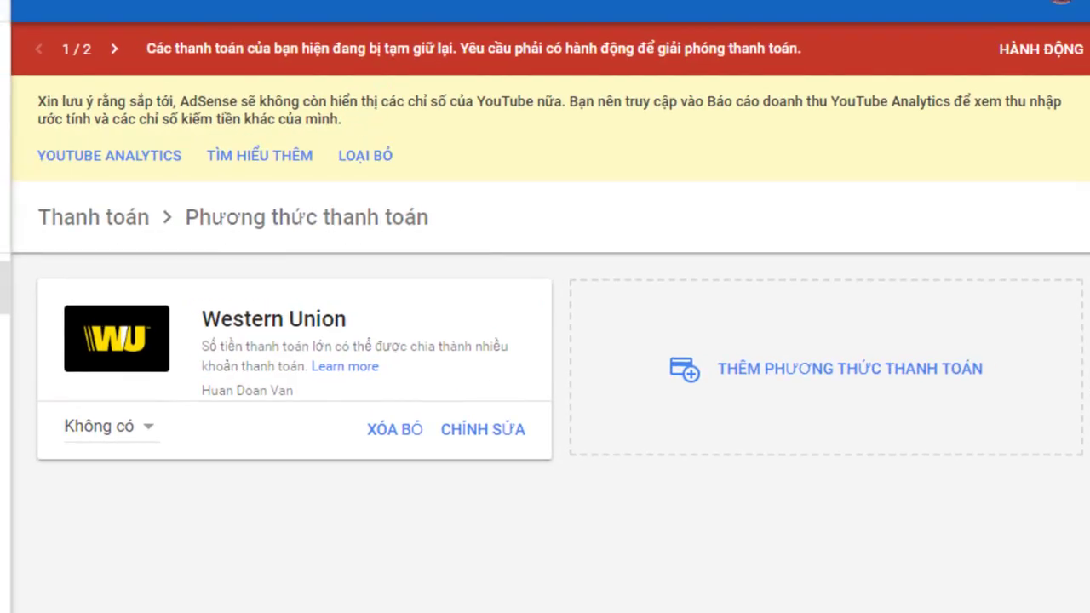
Check the Western Union method's priority options and open the form for adding new bank transfer details
click(134, 429)
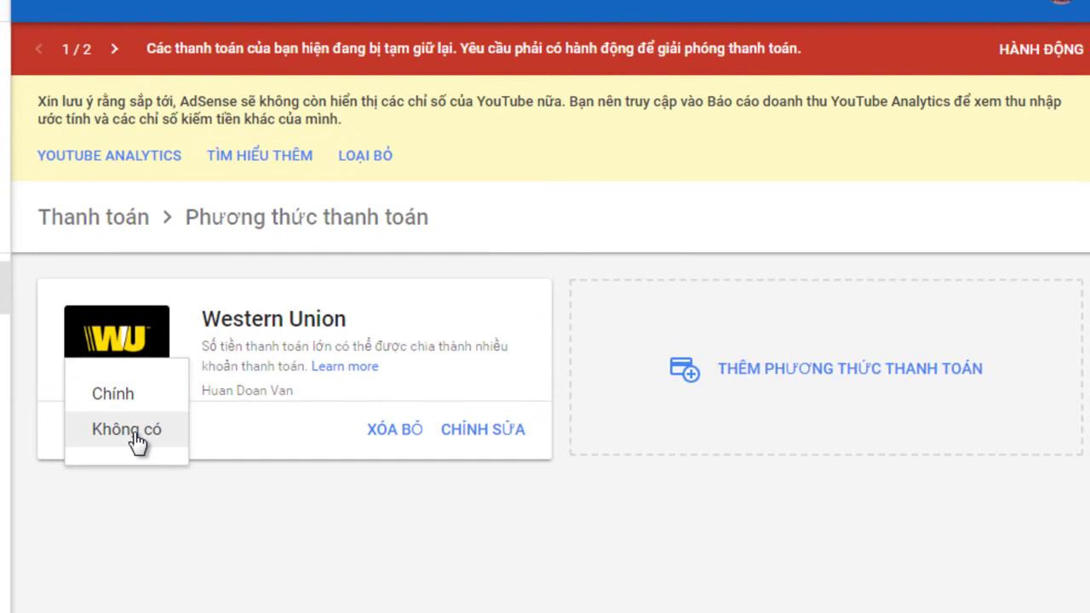
click(208, 463)
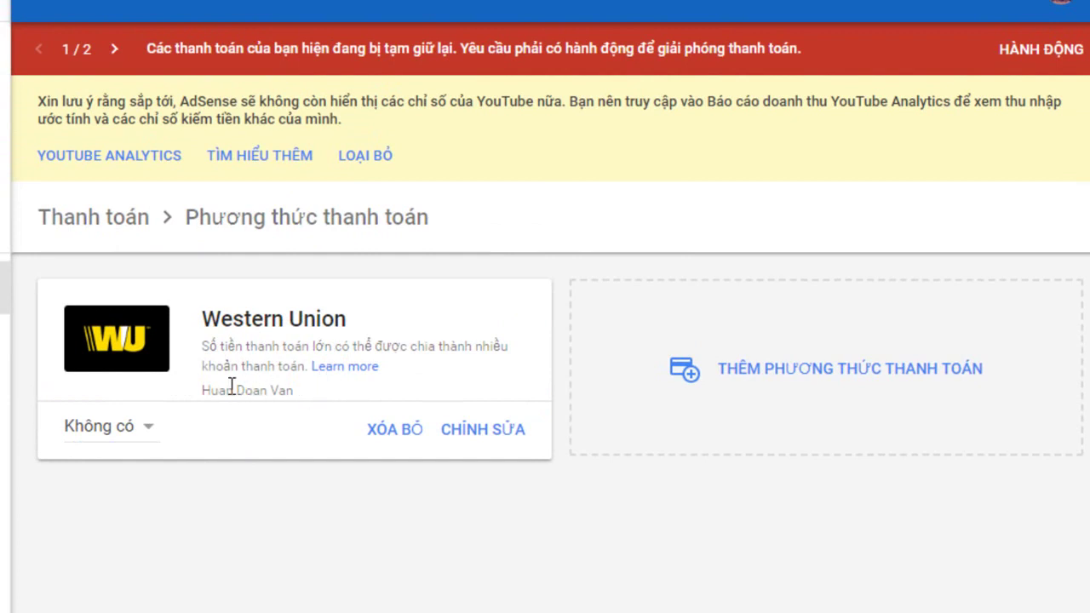
click(807, 384)
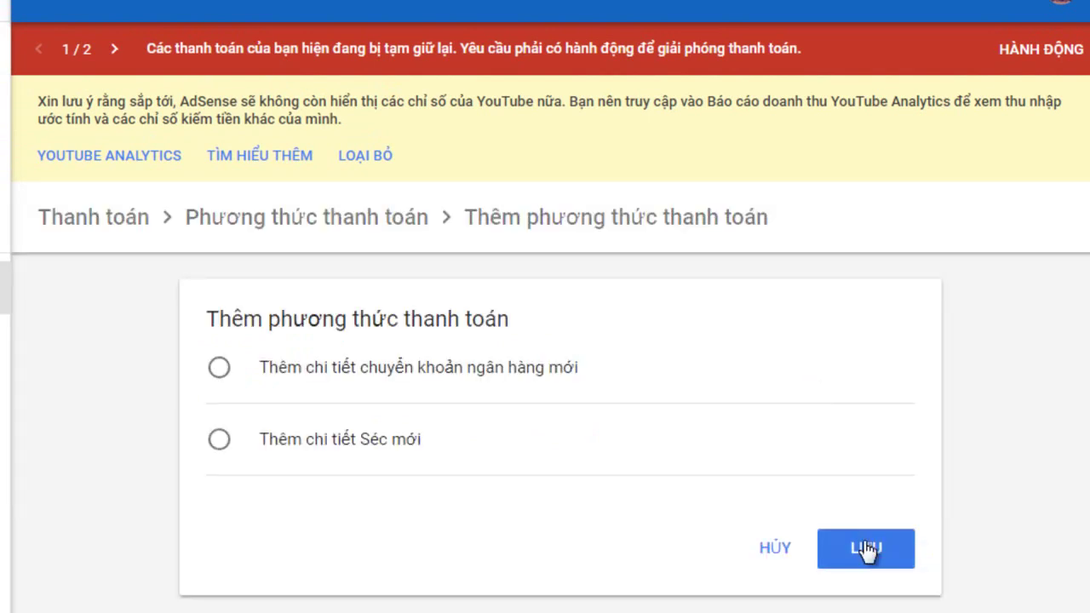
click(867, 549)
click(219, 367)
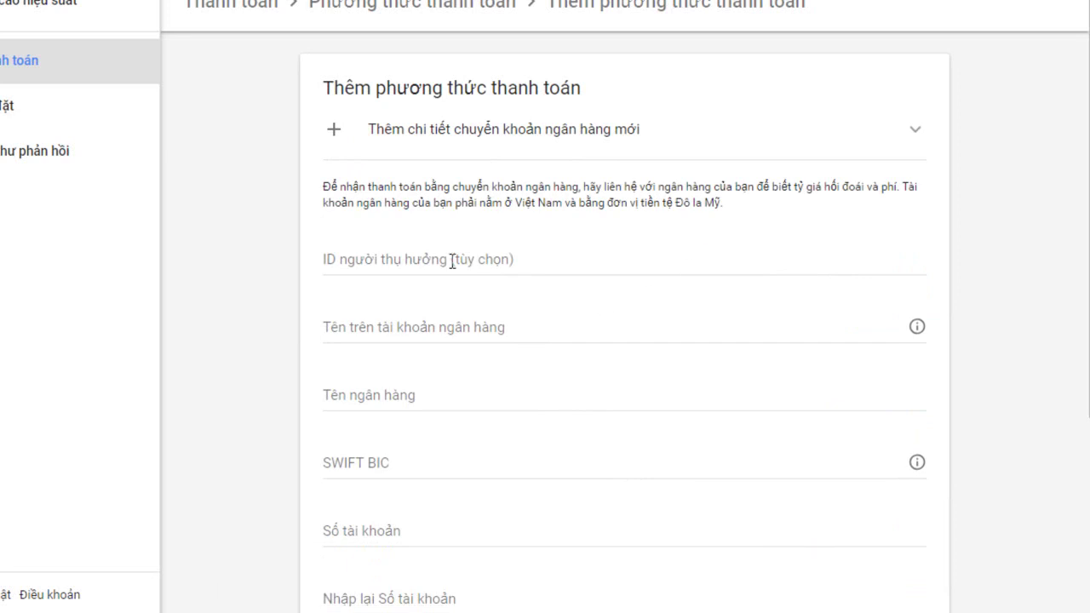
Examine the bank transfer form's beneficiary, bank, SWIFT BIC, account number and intermediary bank fields, and leave it without saving
click(460, 255)
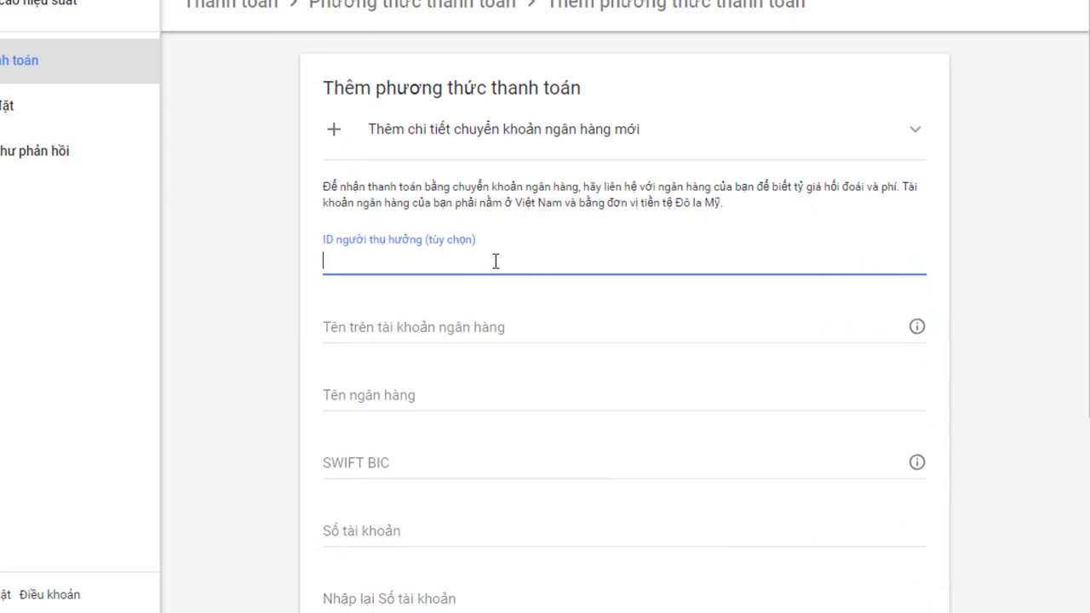
scroll(494, 266, down, 1)
click(500, 231)
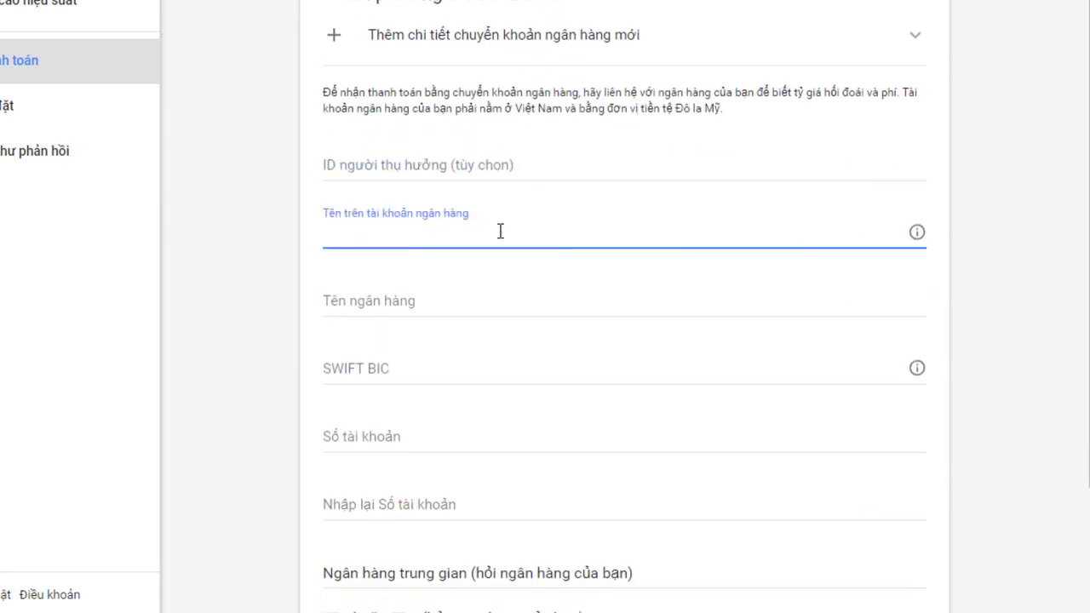
scroll(615, 300, down, 1)
click(534, 204)
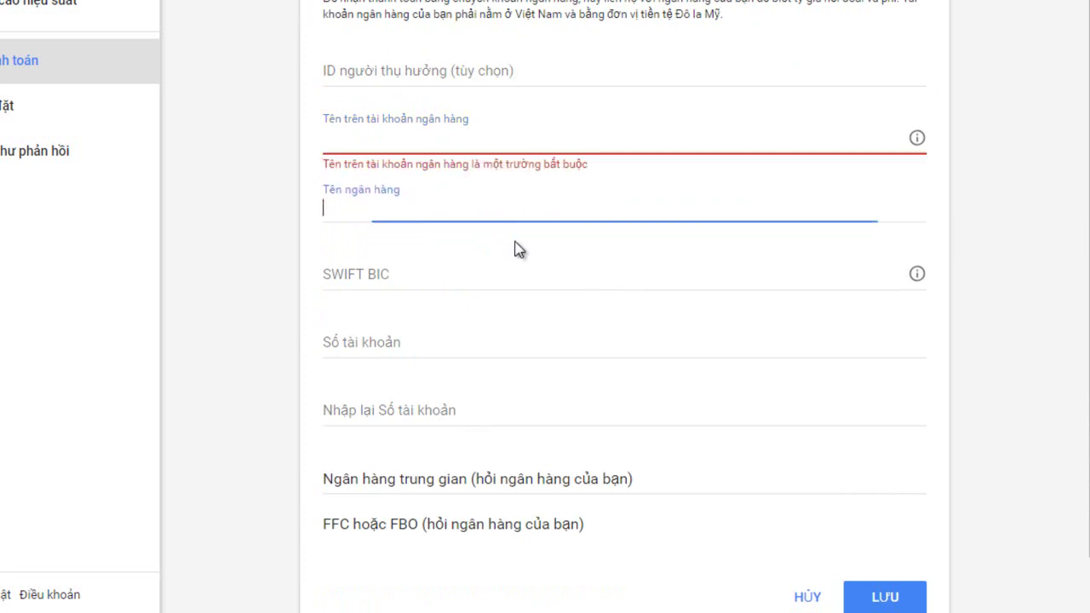
click(509, 275)
scroll(477, 375, down, 1)
click(462, 396)
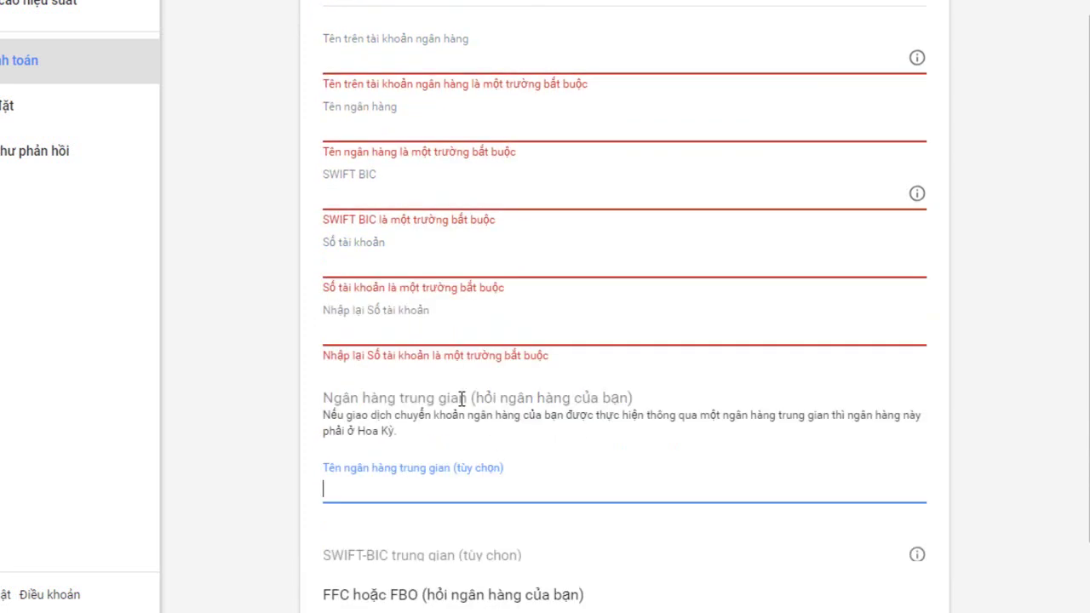
scroll(450, 459, down, 2)
scroll(511, 469, up, 2)
scroll(562, 483, down, 2)
click(813, 518)
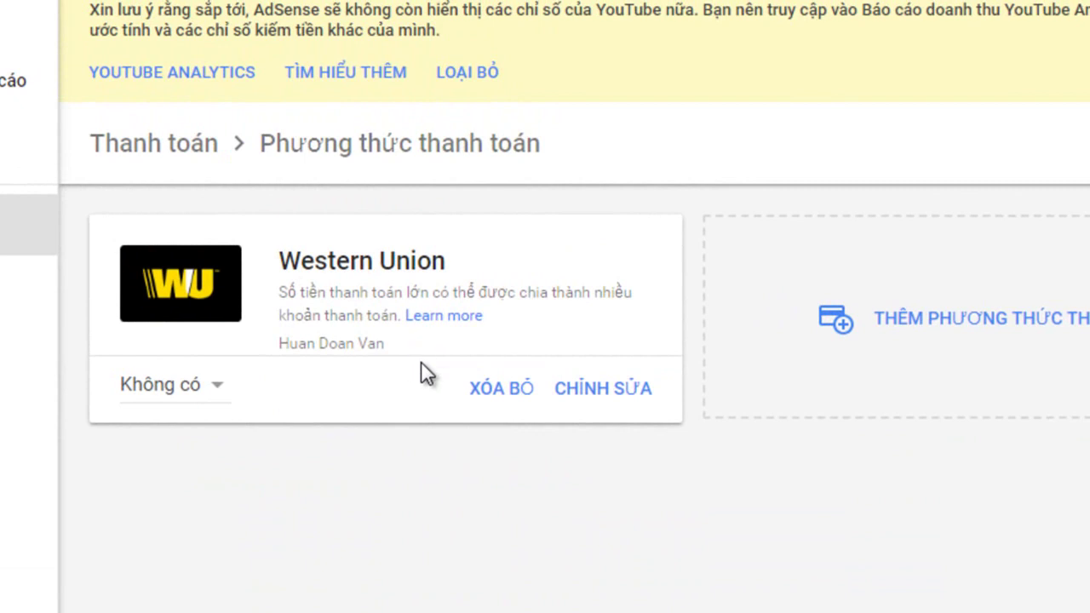
Set the Western Union payment method's priority to Chính (primary)
click(153, 385)
click(183, 348)
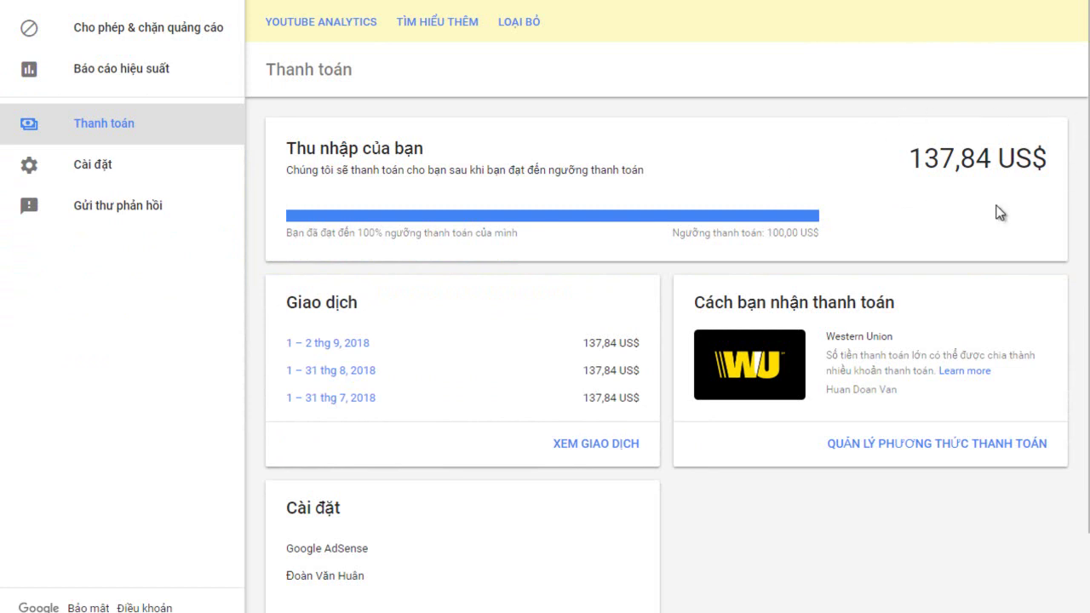
Review the payment threshold, transactions and payout method on the payments overview, and open the payment method management page
drag(771, 232, 825, 241)
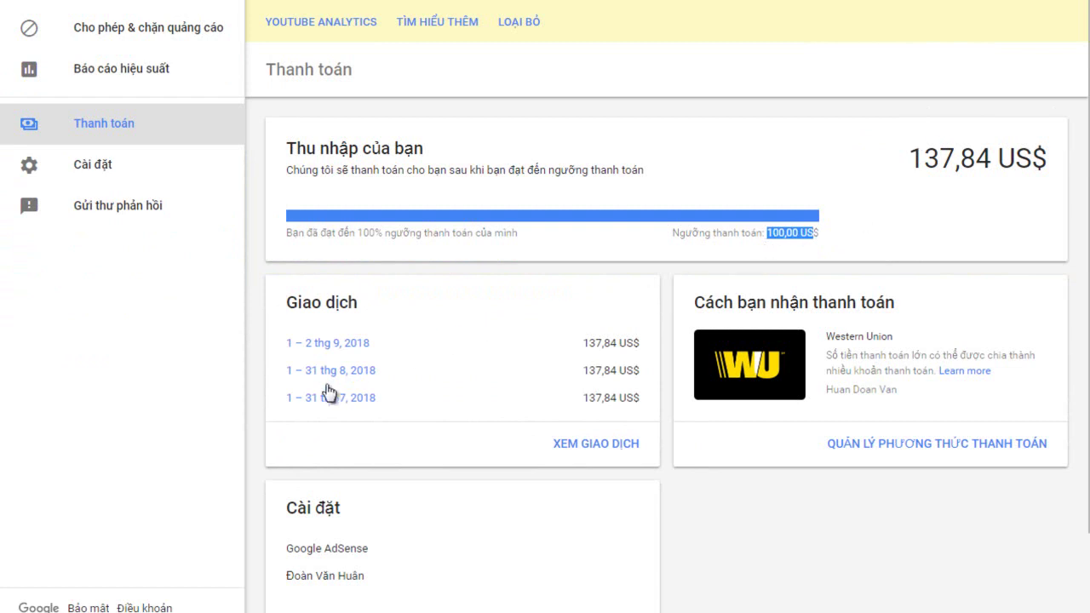
scroll(317, 371, down, 1)
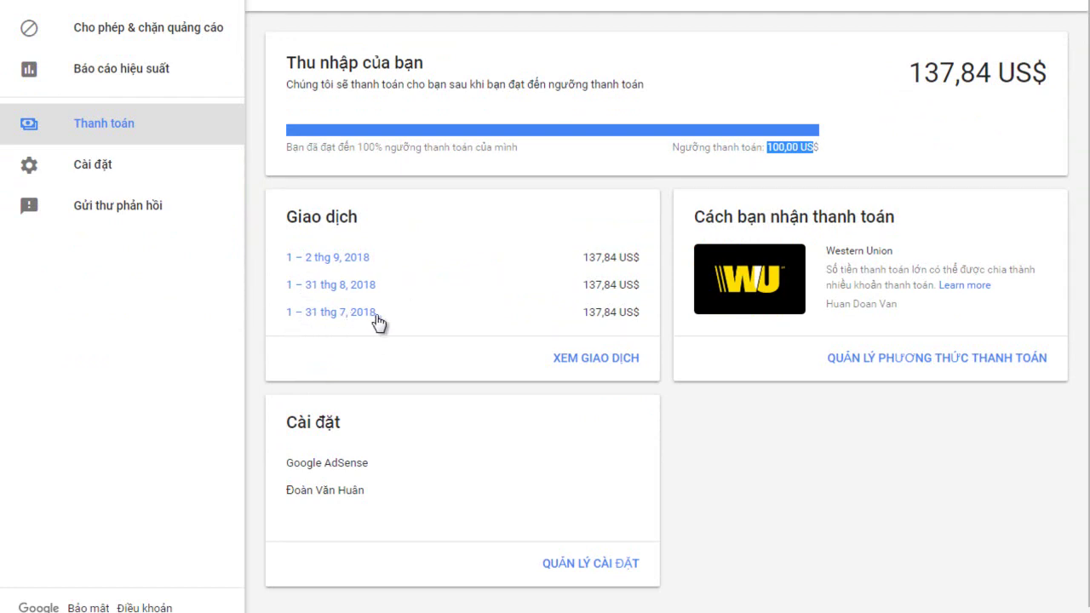
scroll(539, 323, up, 2)
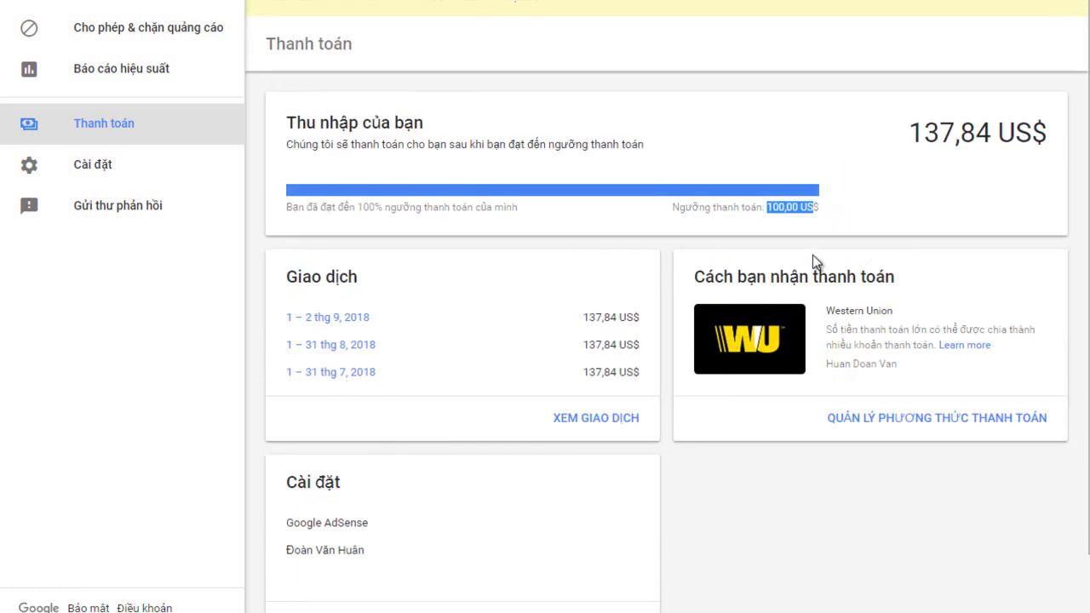
scroll(908, 171, up, 1)
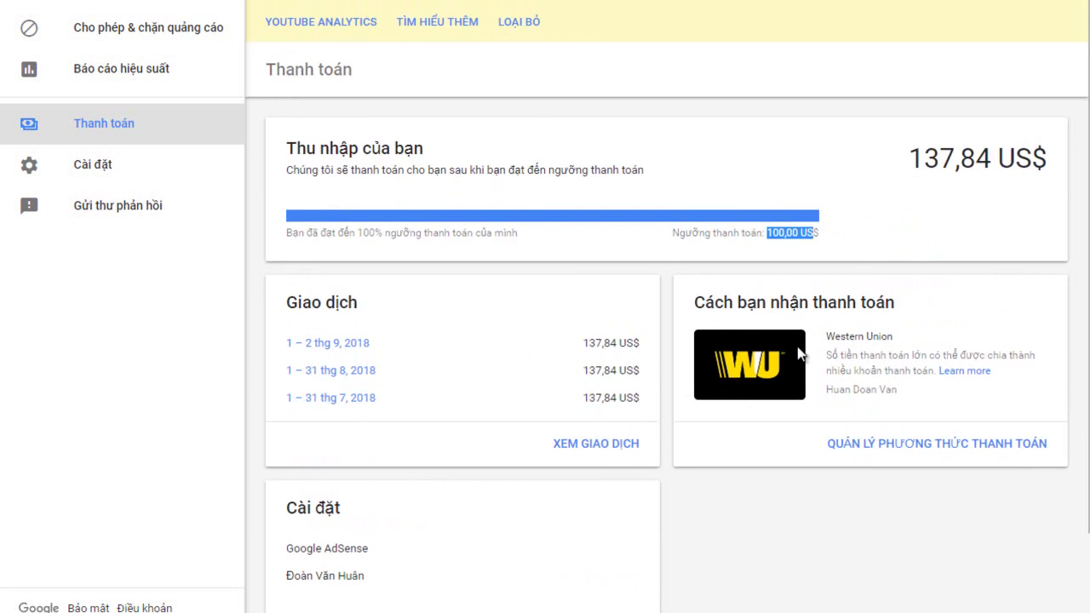
click(856, 445)
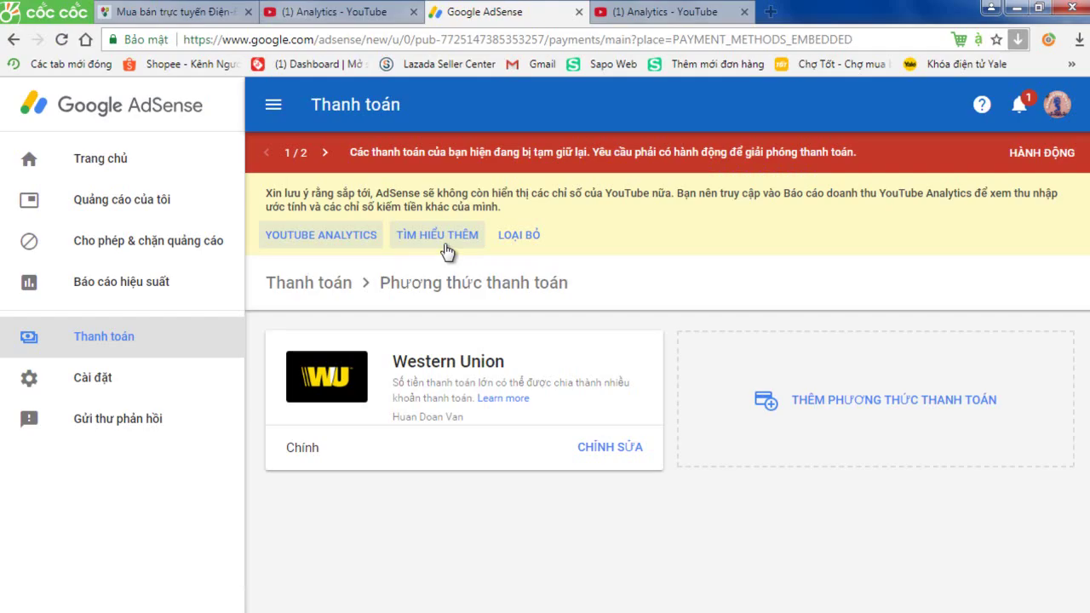
Open the help article linked from the YouTube metrics notice and skim its explanation of estimated and final earnings
click(444, 246)
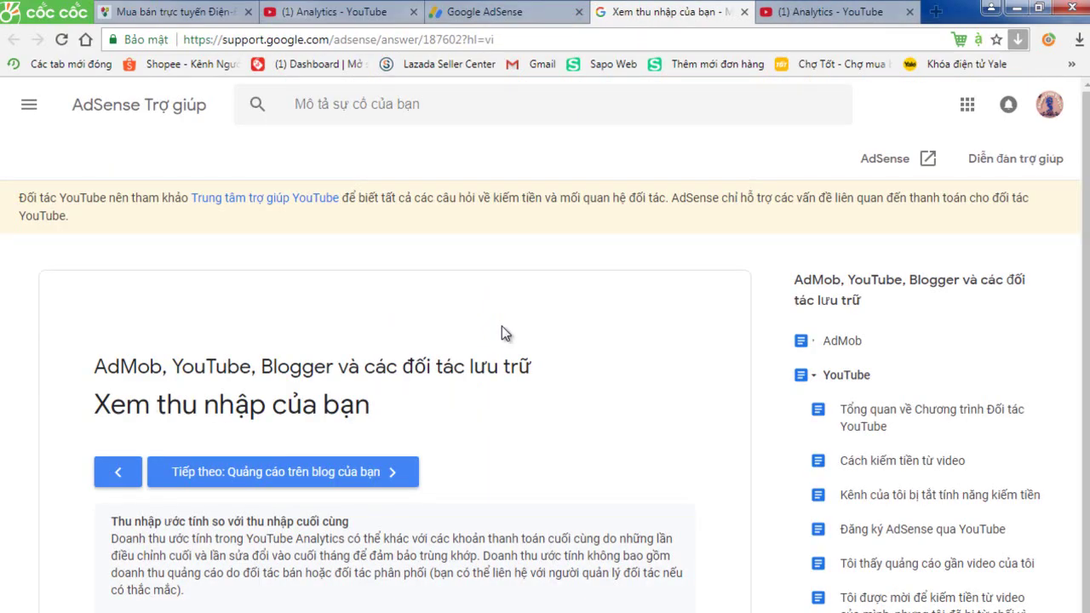
scroll(297, 435, down, 3)
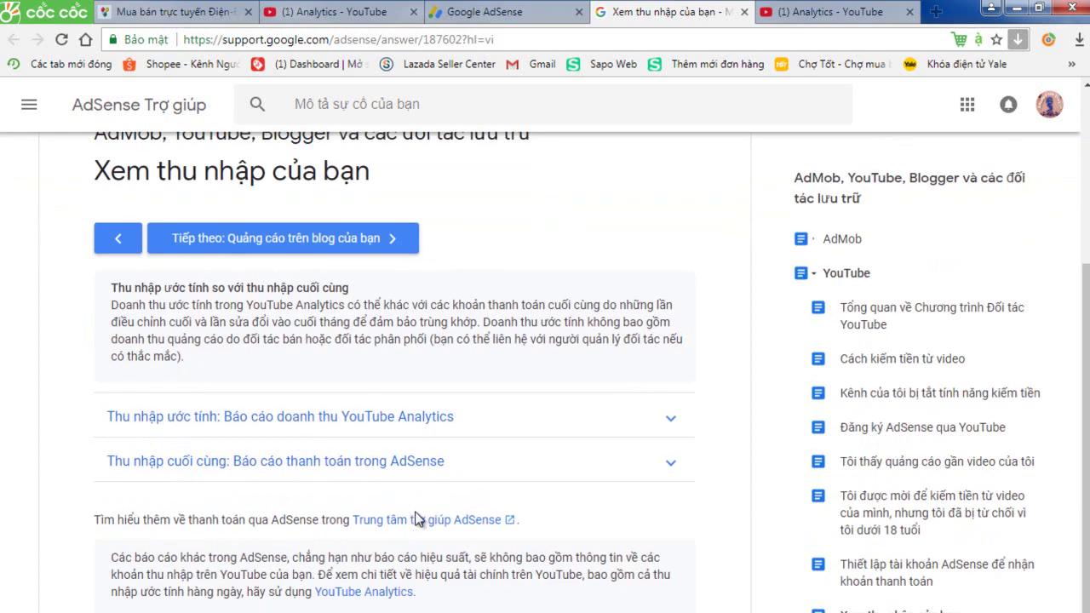
scroll(417, 520, up, 3)
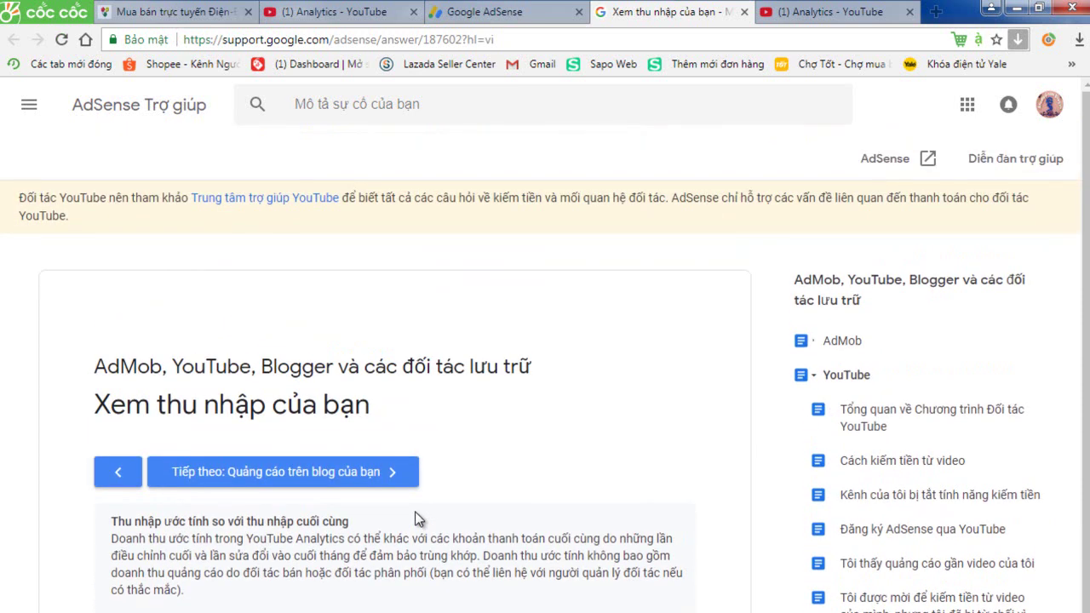